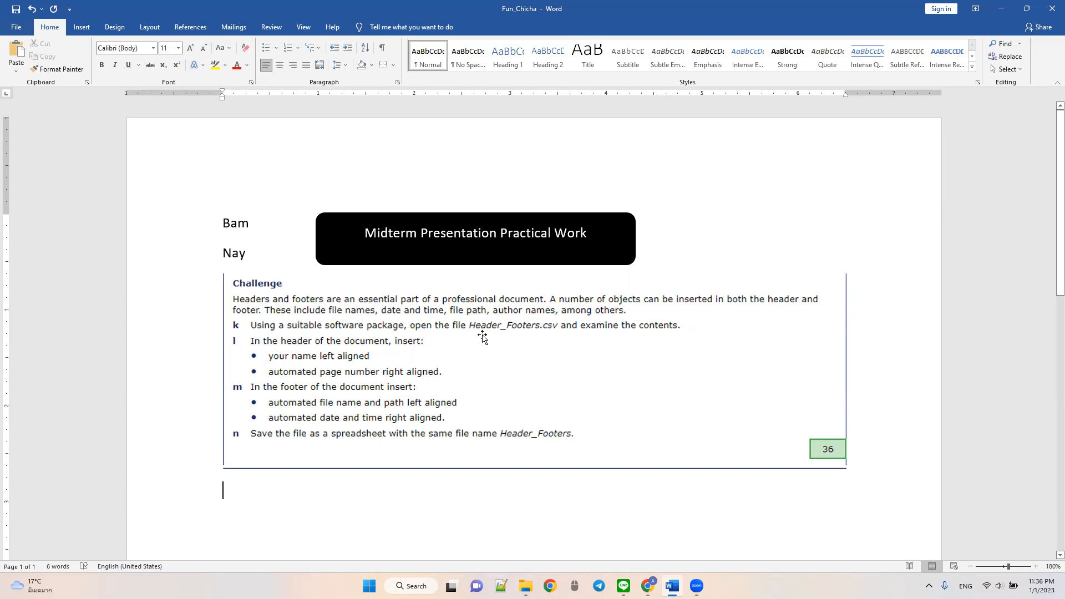
Step: Minimise the Word document with the challenge text and open the Digital Education folder on the desktop
drag(470, 335, 557, 326)
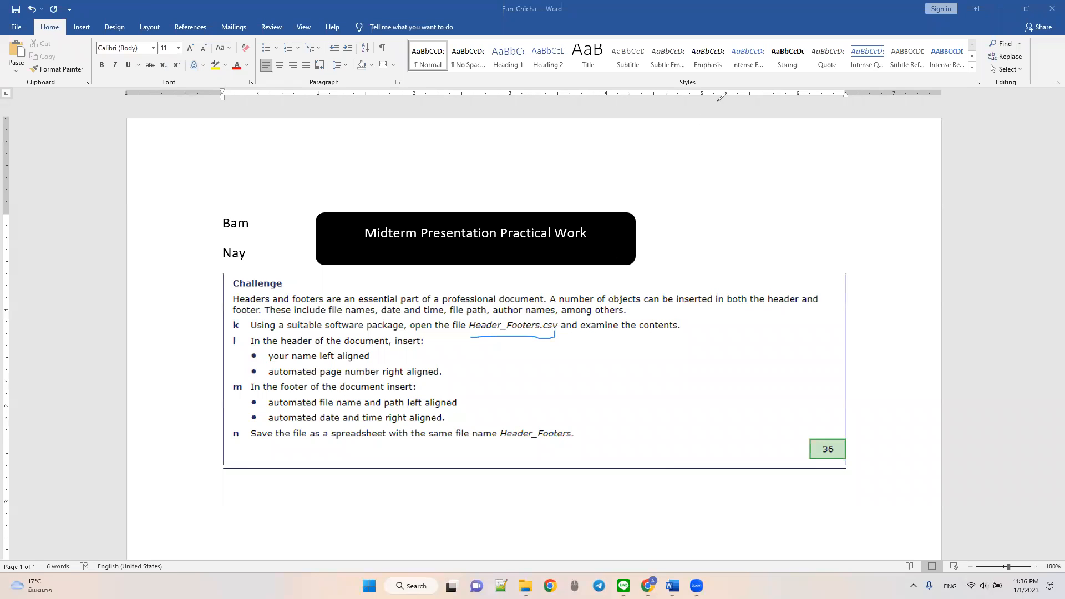
click(1001, 9)
double_click(783, 22)
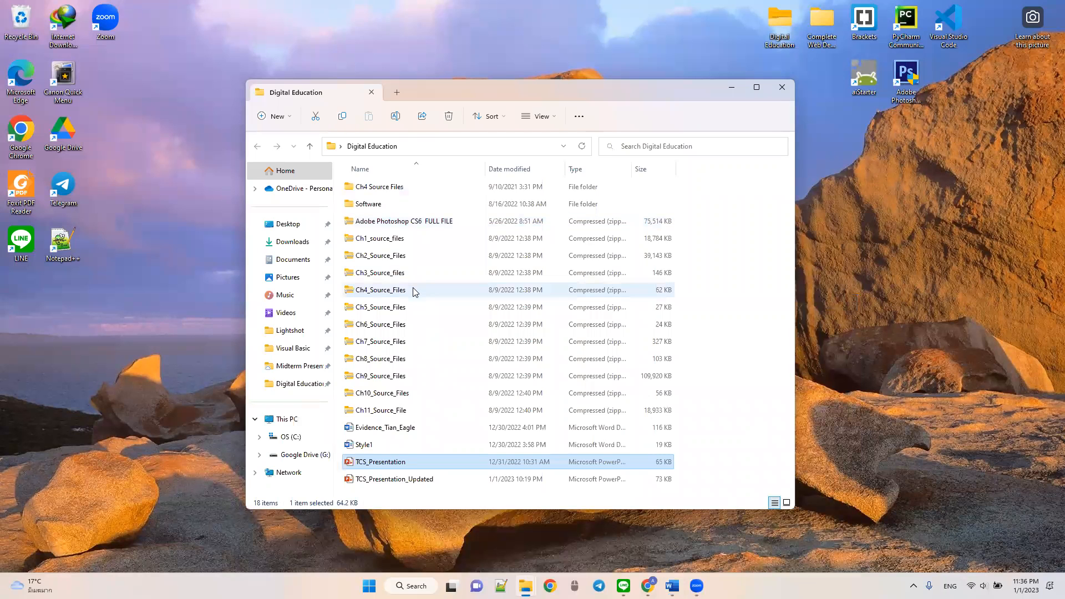
double_click(415, 287)
click(417, 193)
double_click(417, 194)
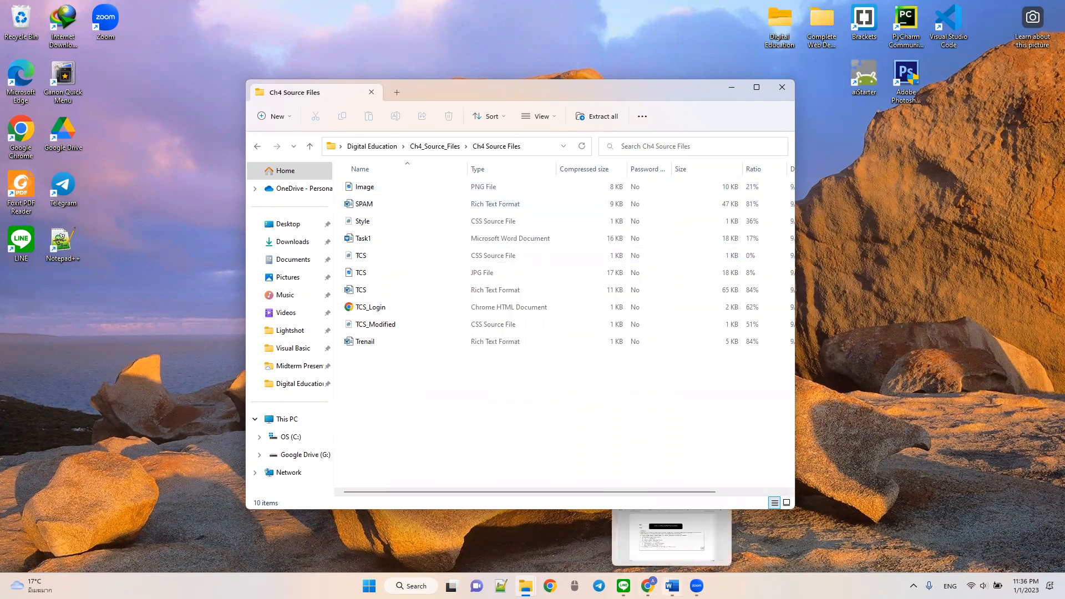
click(672, 586)
click(672, 586)
click(374, 149)
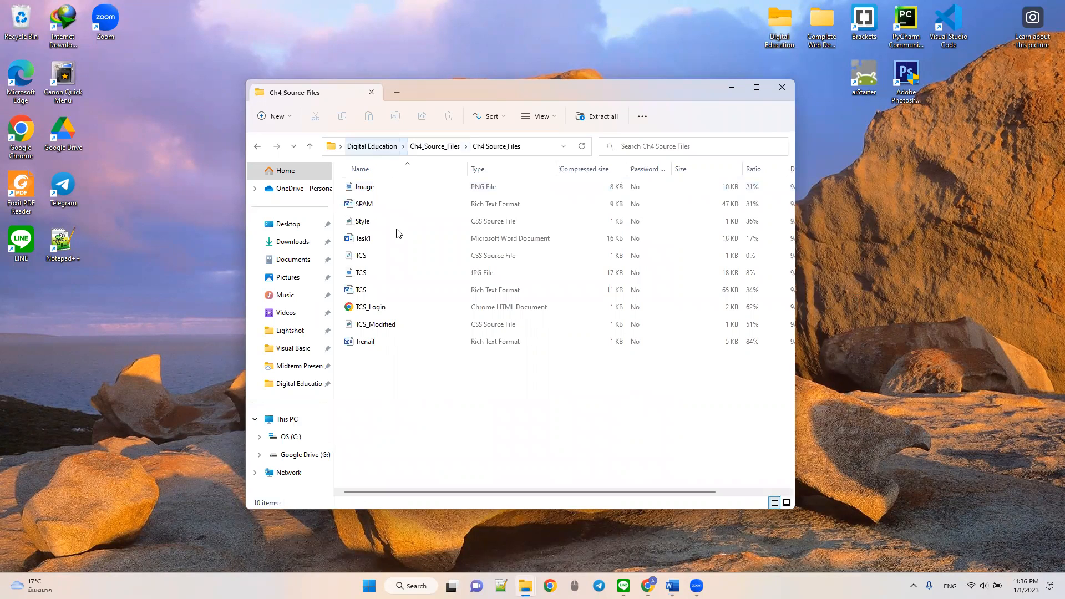
Step: Extract the Ch3_Source_files archive inside the Digital Education folder with WinRAR and open the extracted Ch3 Source files folder
right_click(415, 275)
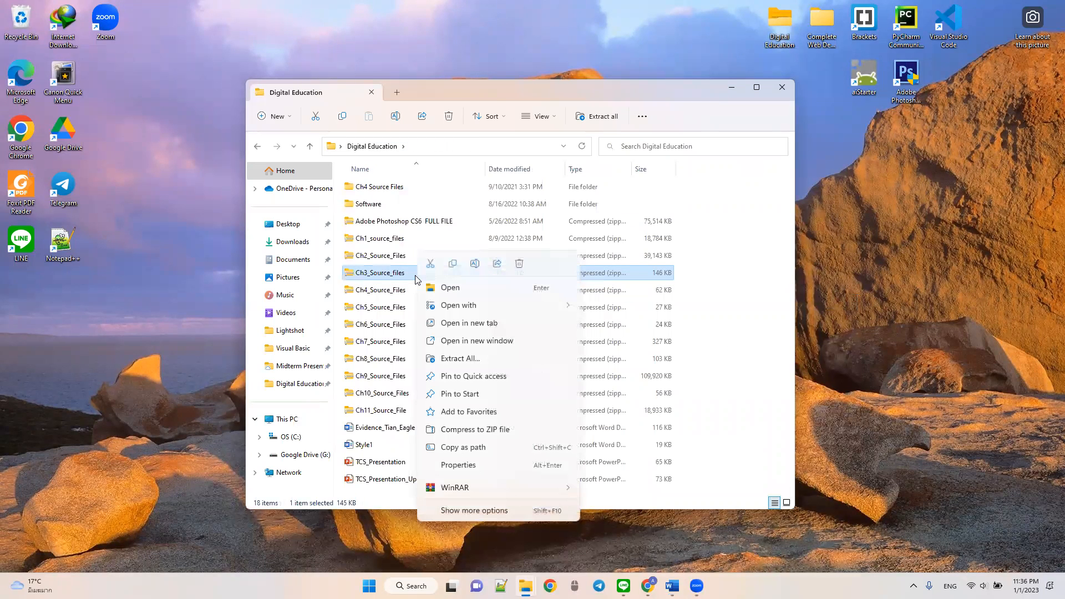
mouse_move(554, 488)
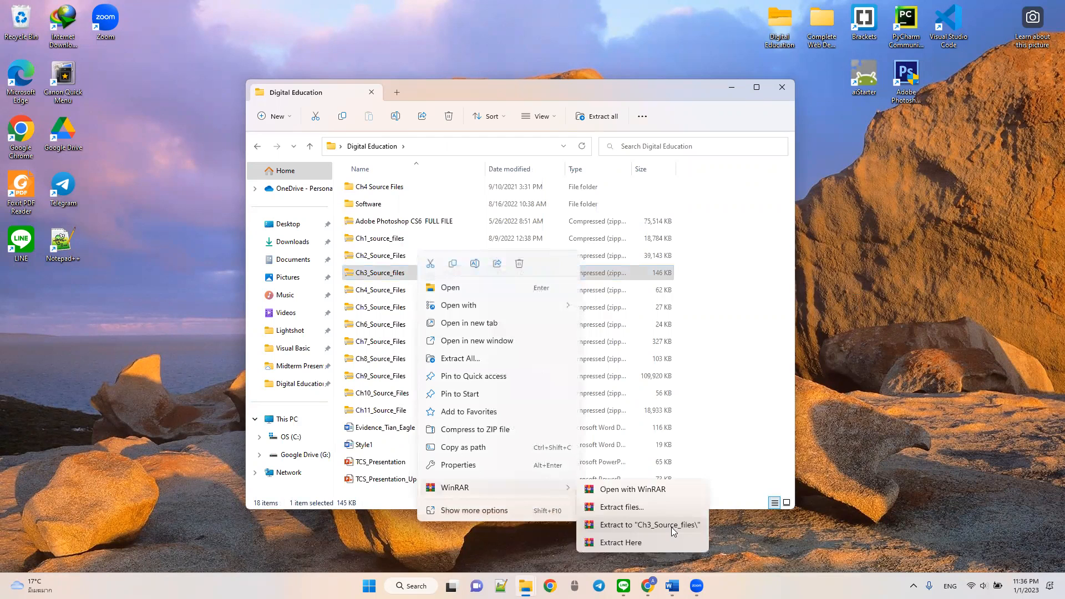
click(671, 528)
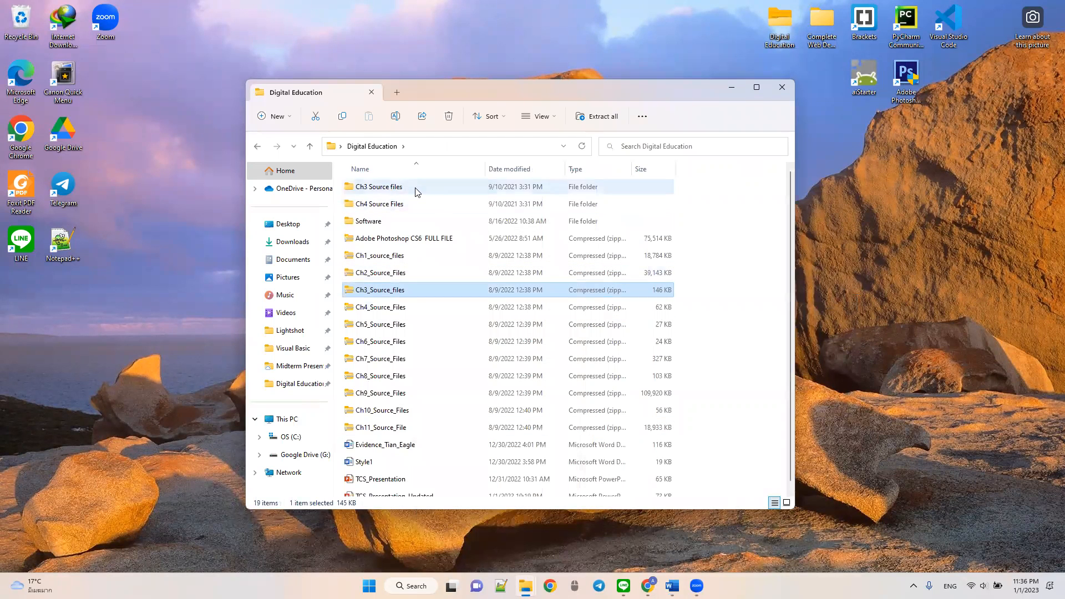
double_click(417, 191)
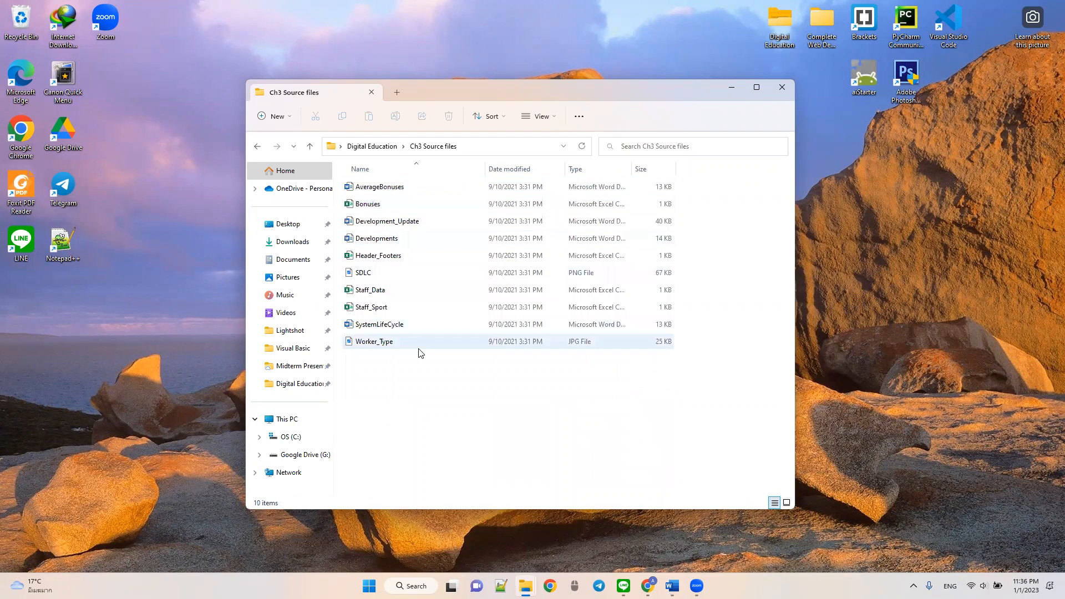
Step: Widen the file type column to check the format of Header_Footers, and open that file in Excel just this once
click(421, 255)
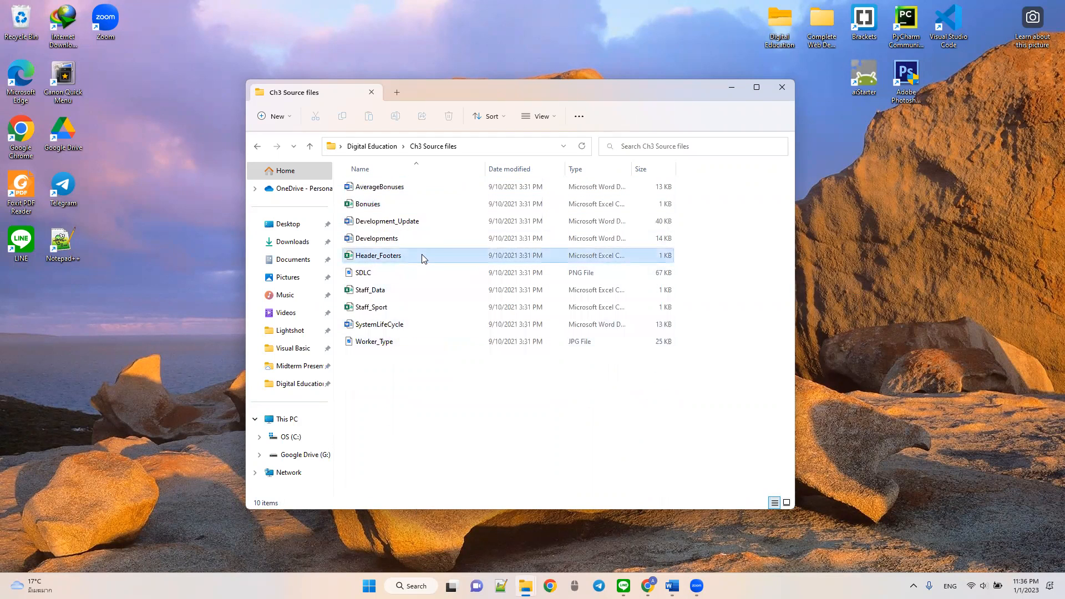
double_click(632, 169)
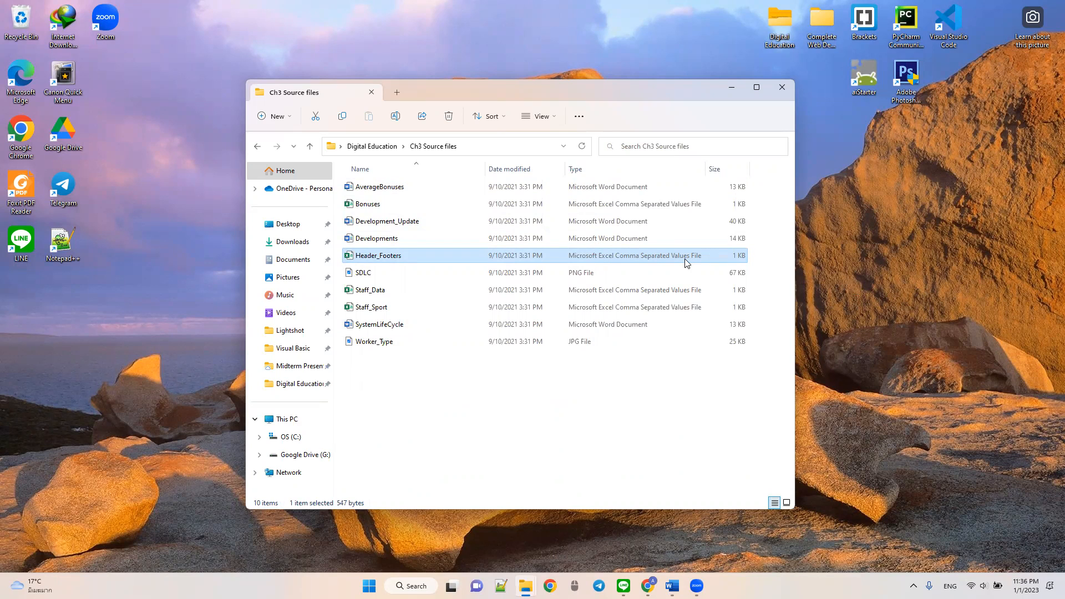
double_click(428, 253)
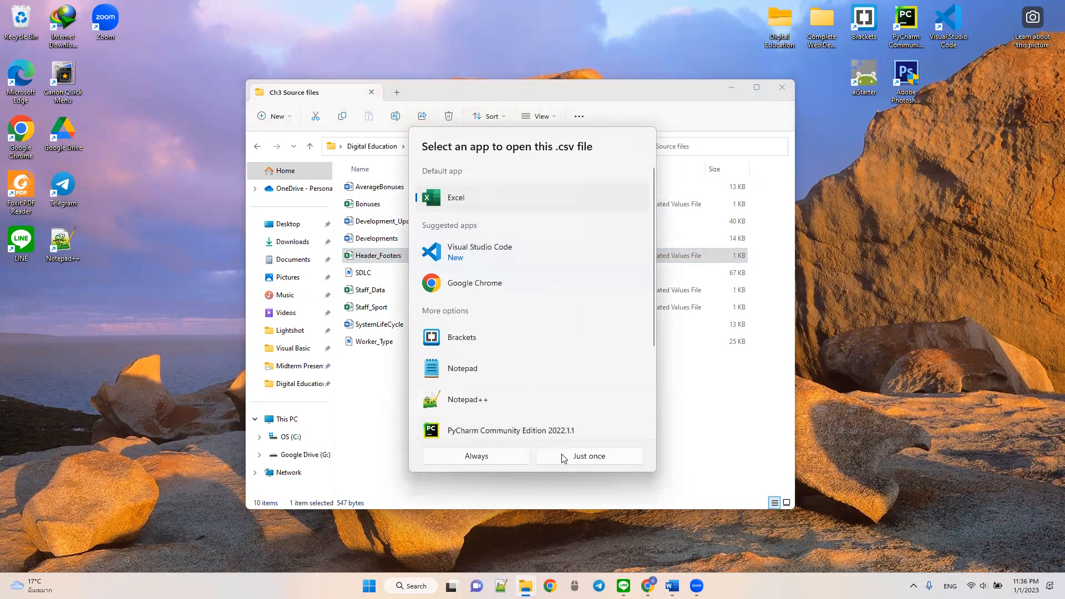
click(585, 456)
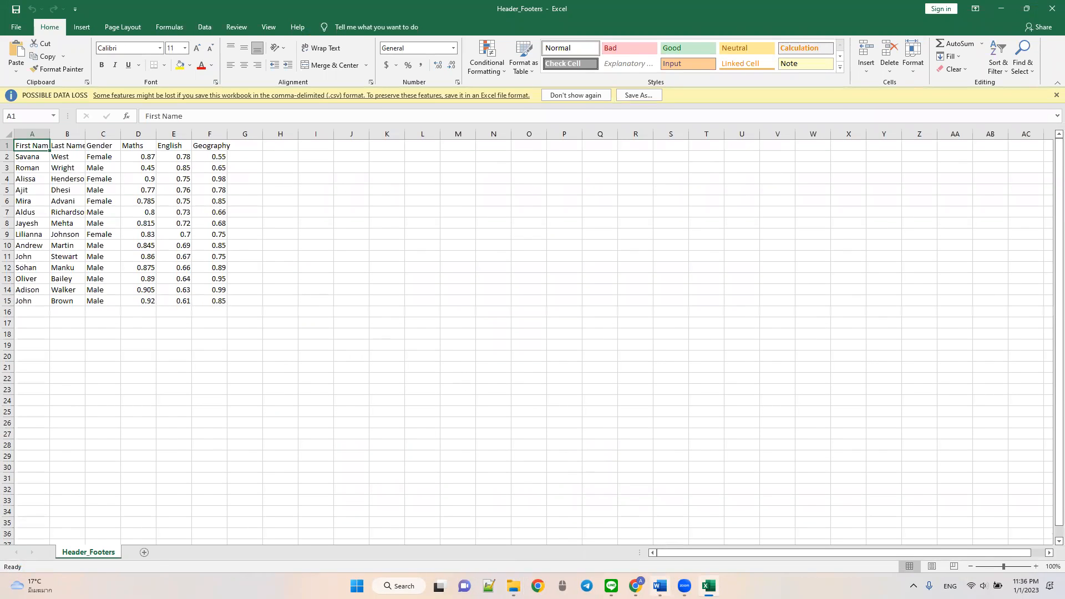
Step: Check the header task in the Word instructions, return to Excel and show the Header_Footers sheet in Page Layout view
click(660, 586)
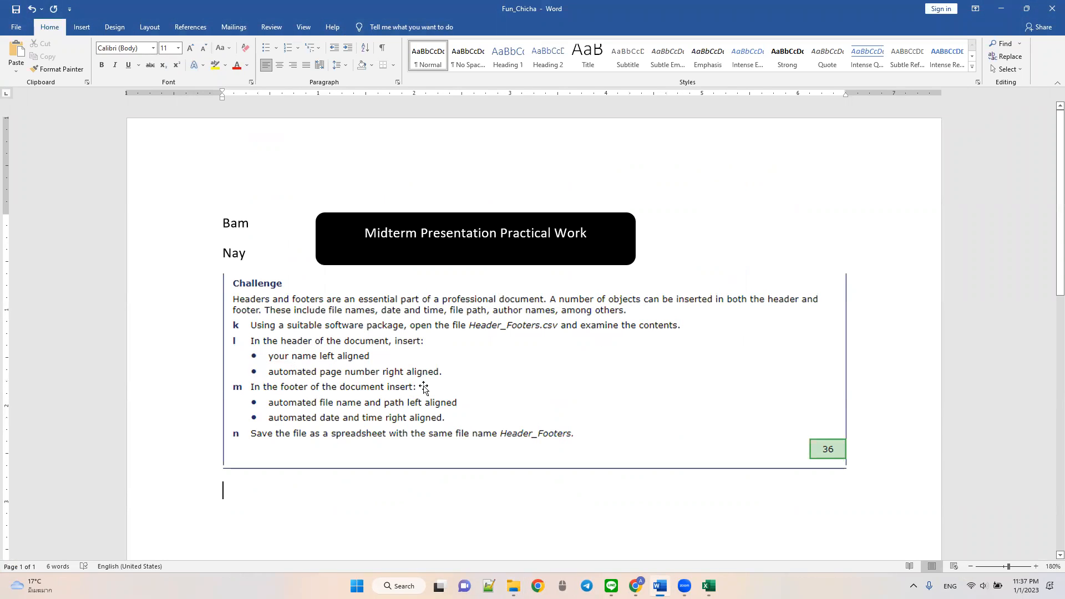
click(709, 586)
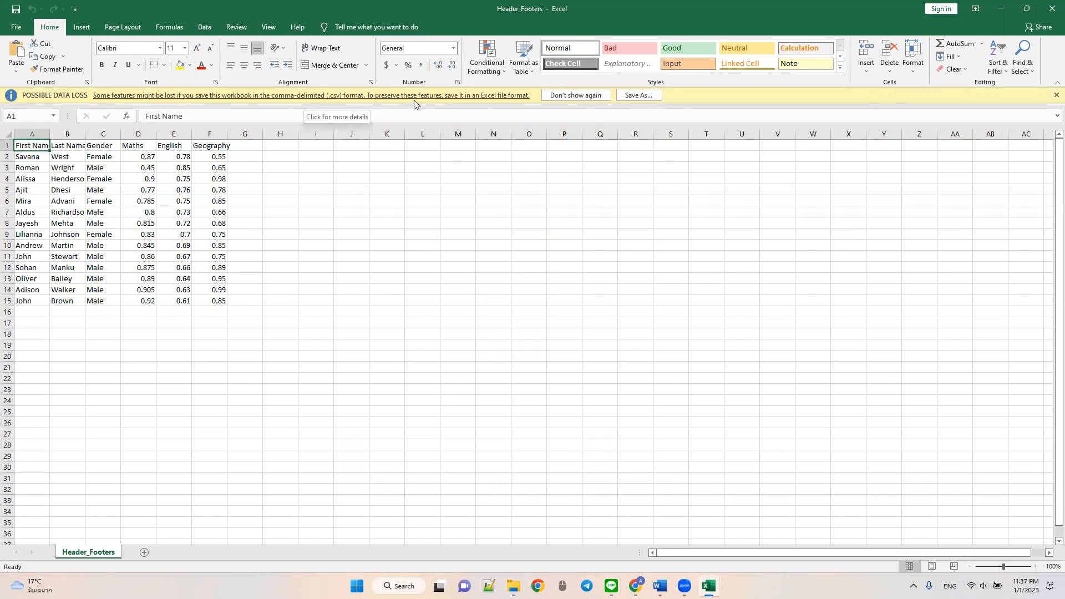
click(932, 566)
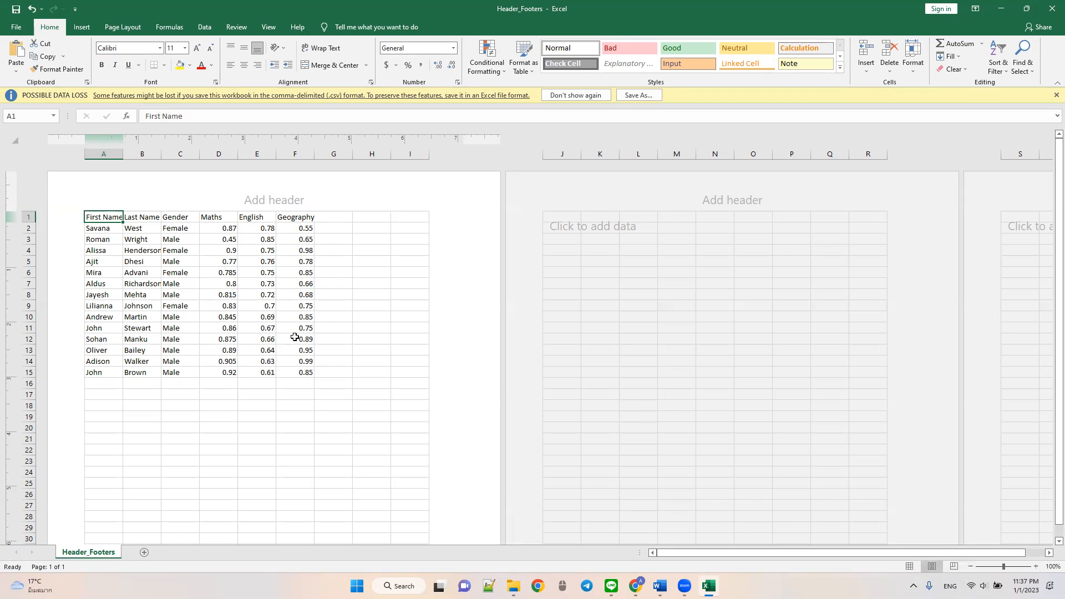
scroll(335, 352, down, 7)
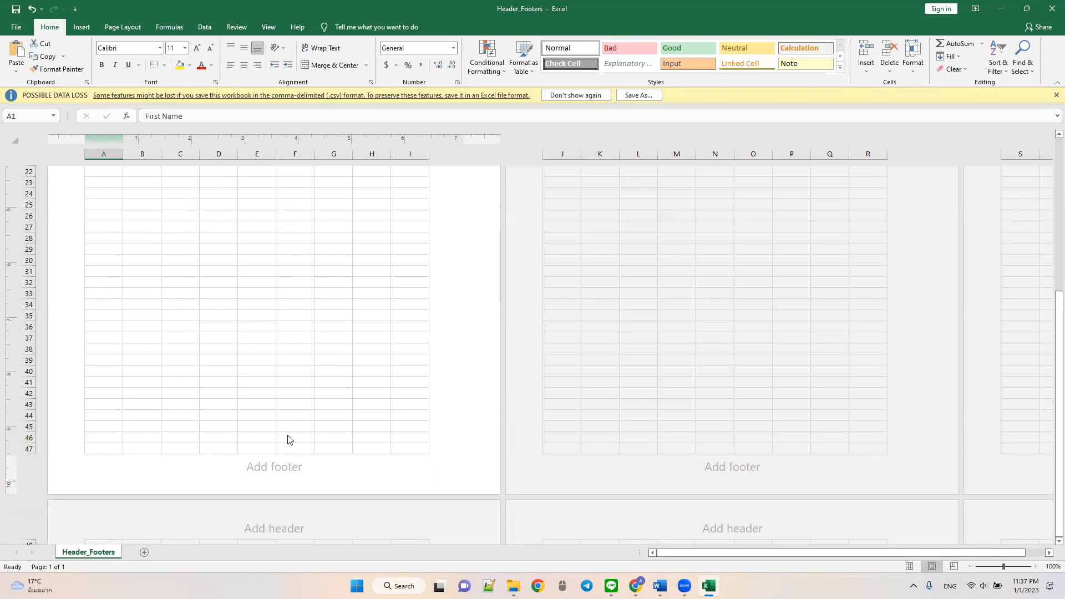
scroll(336, 448, up, 6)
scroll(347, 441, up, 2)
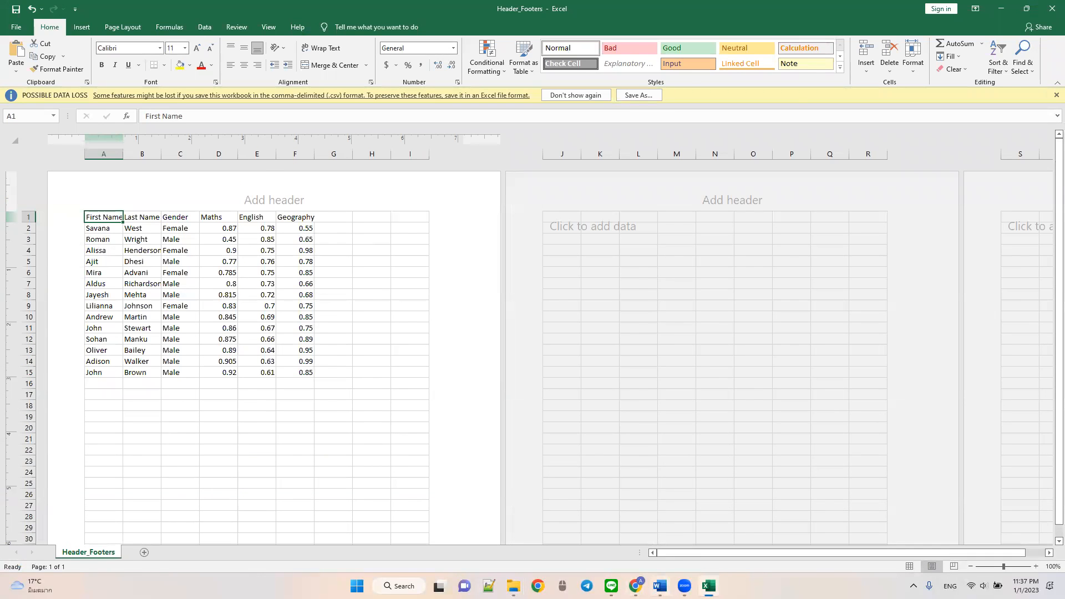
Step: Enter the students' names in the left header section and insert an automatic page number in the right header section
key(alt+Tab)
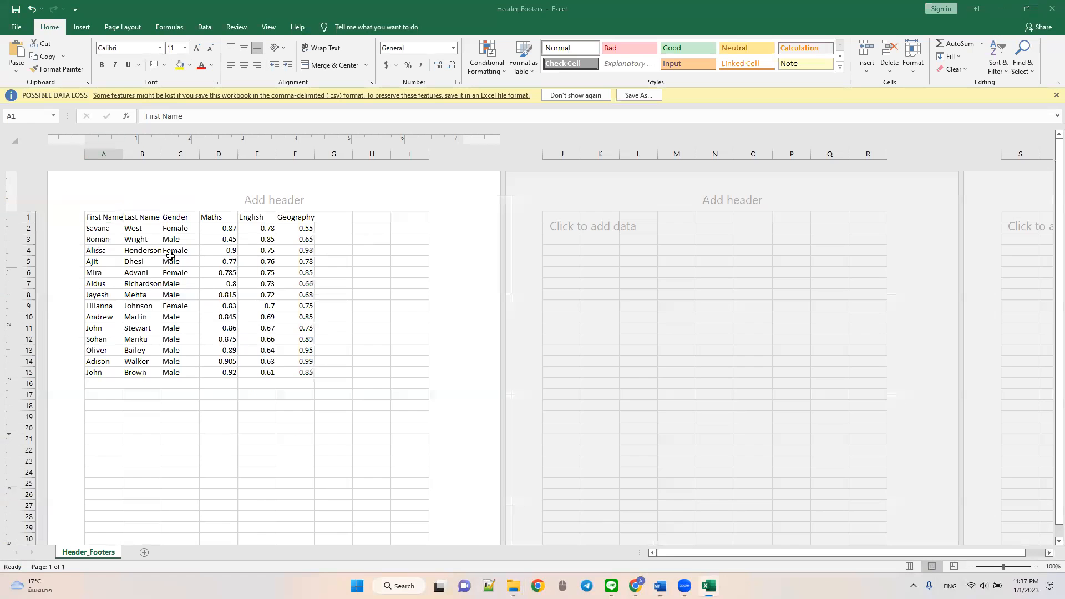
key(alt+Tab)
click(162, 205)
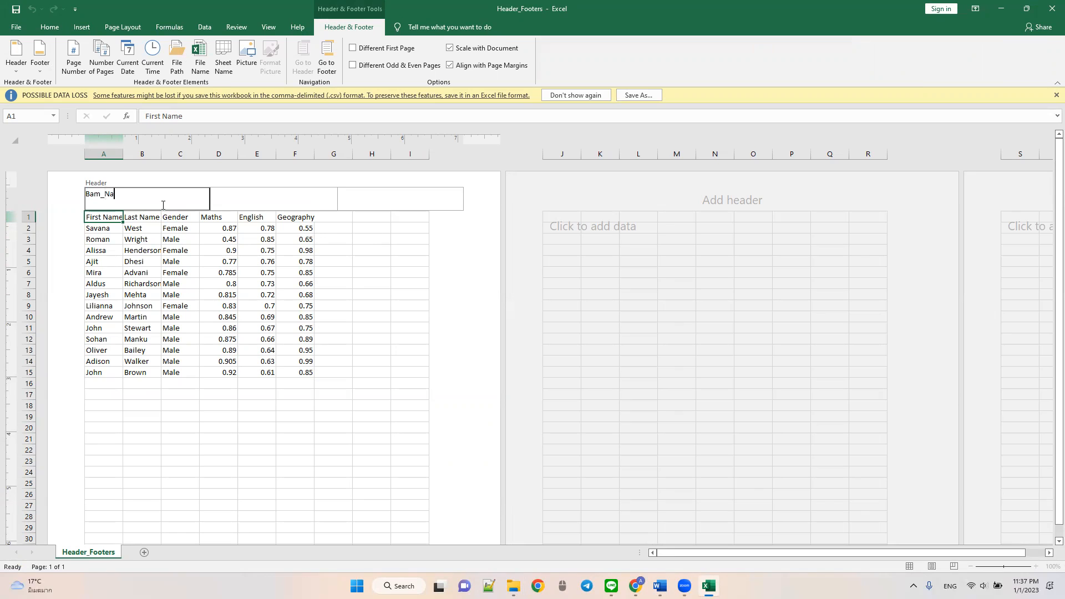
text(Bam_Nay)
click(379, 202)
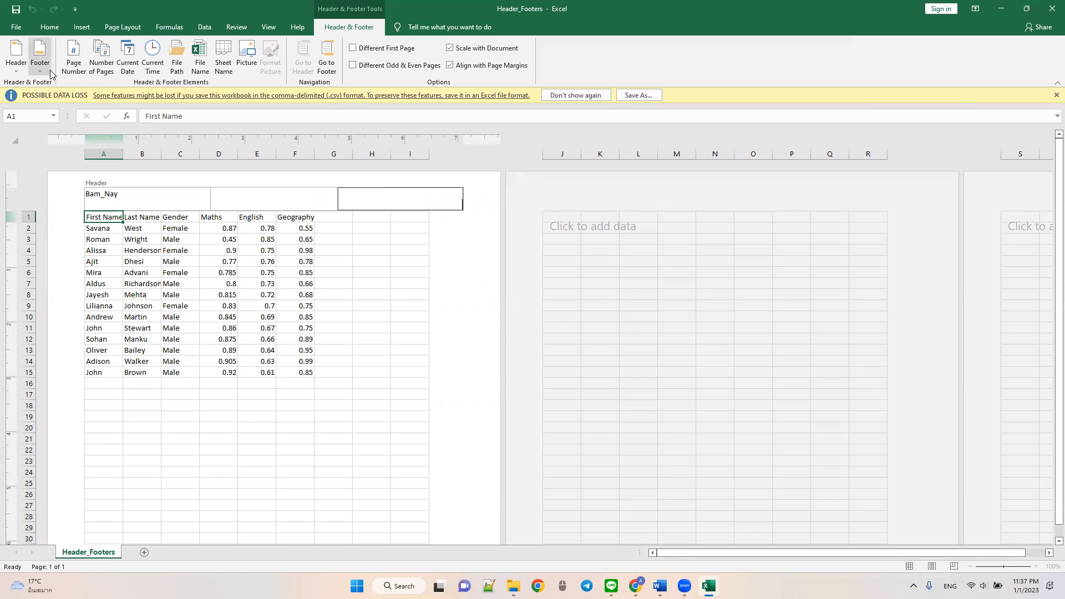
click(81, 75)
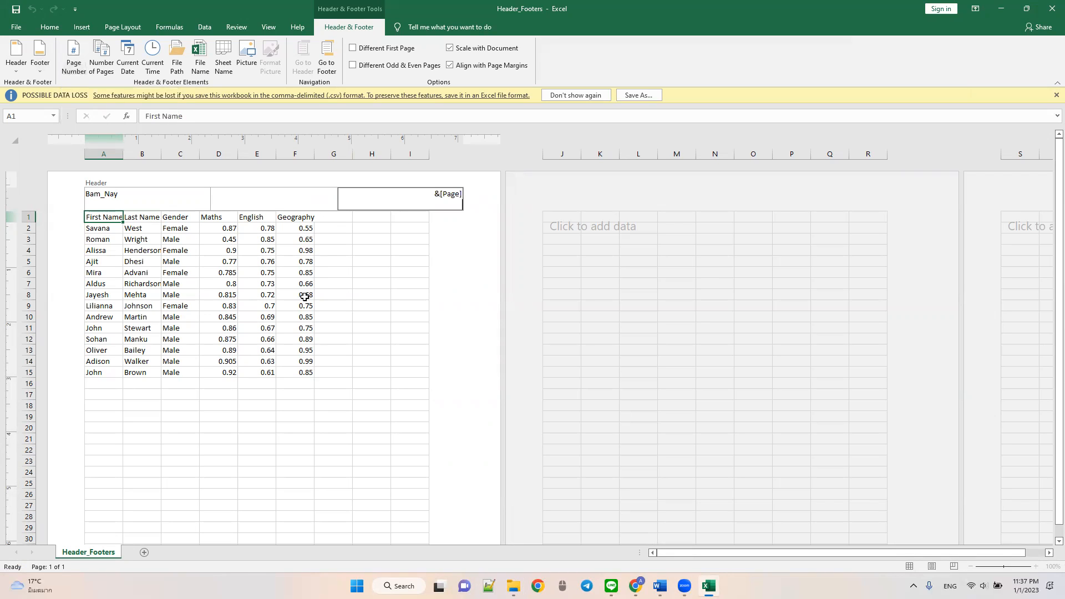
Step: Replace the page number code in the right header section with the Number of Pages code
click(88, 25)
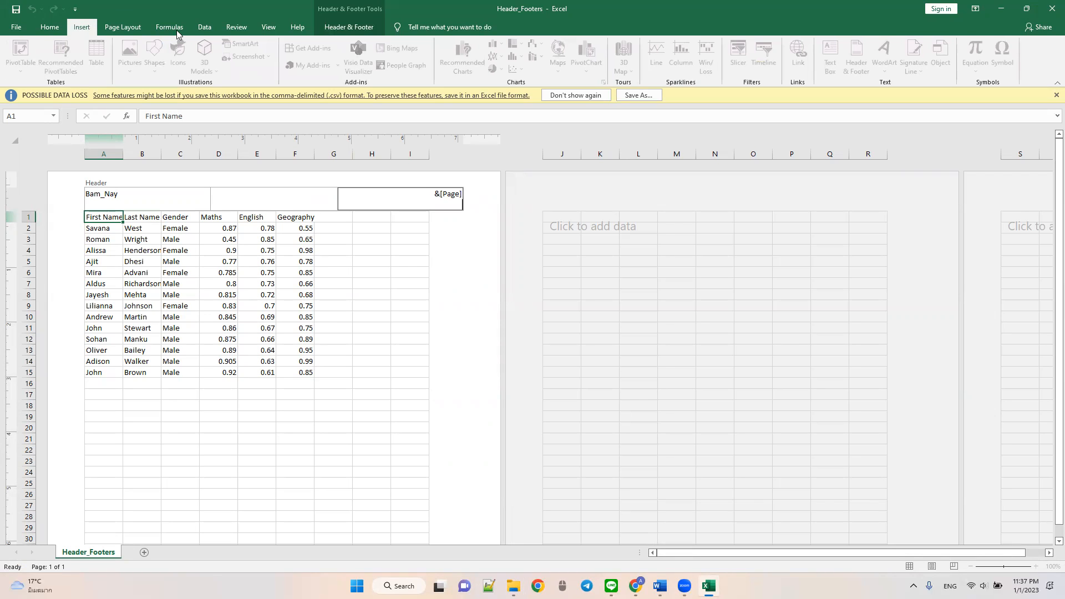
click(335, 30)
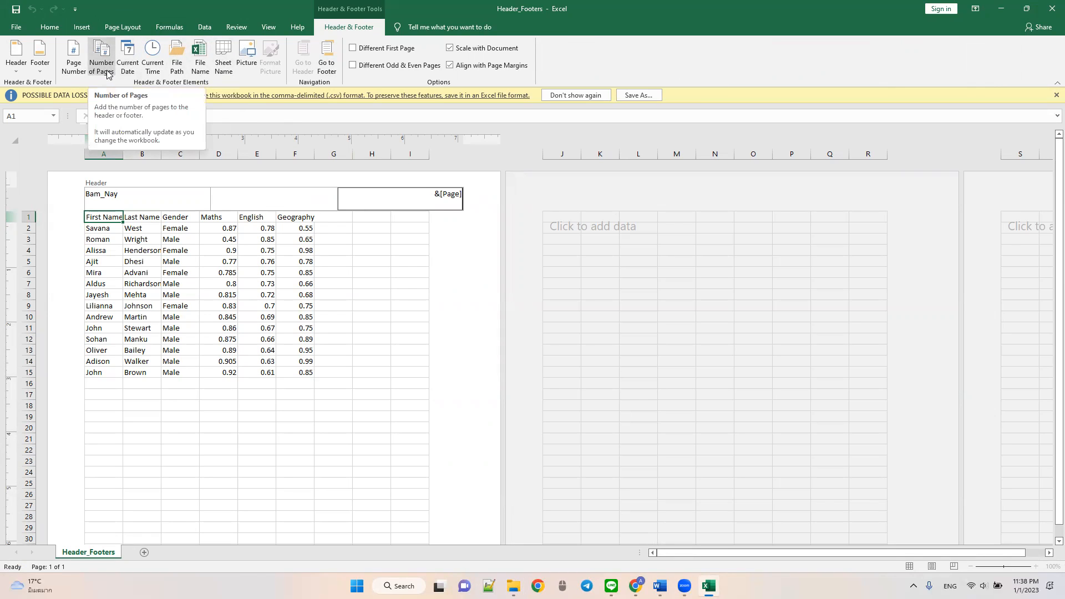
drag(450, 207, 472, 192)
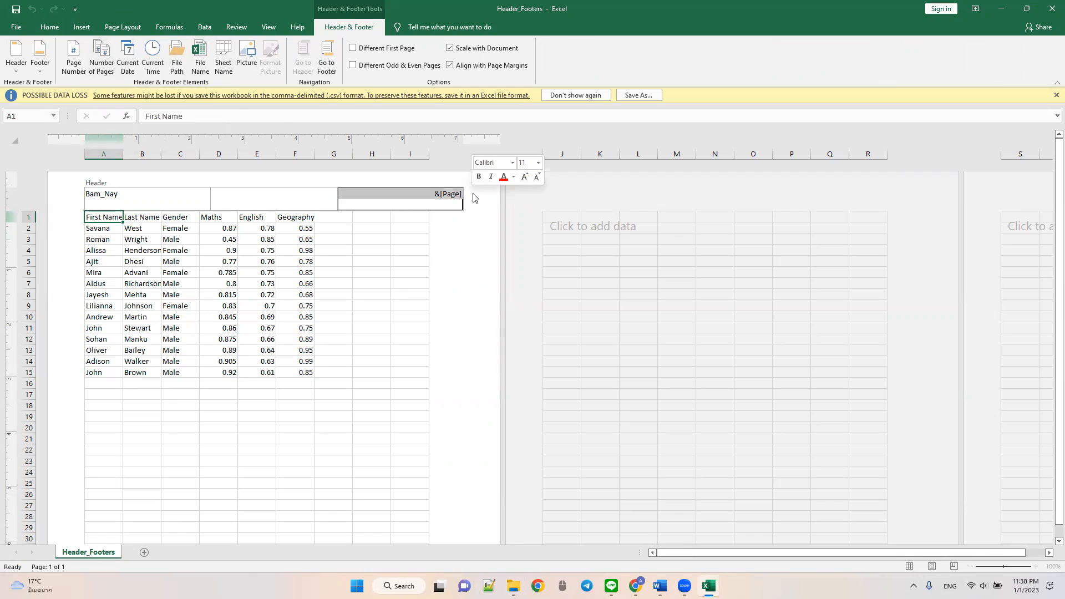
click(106, 65)
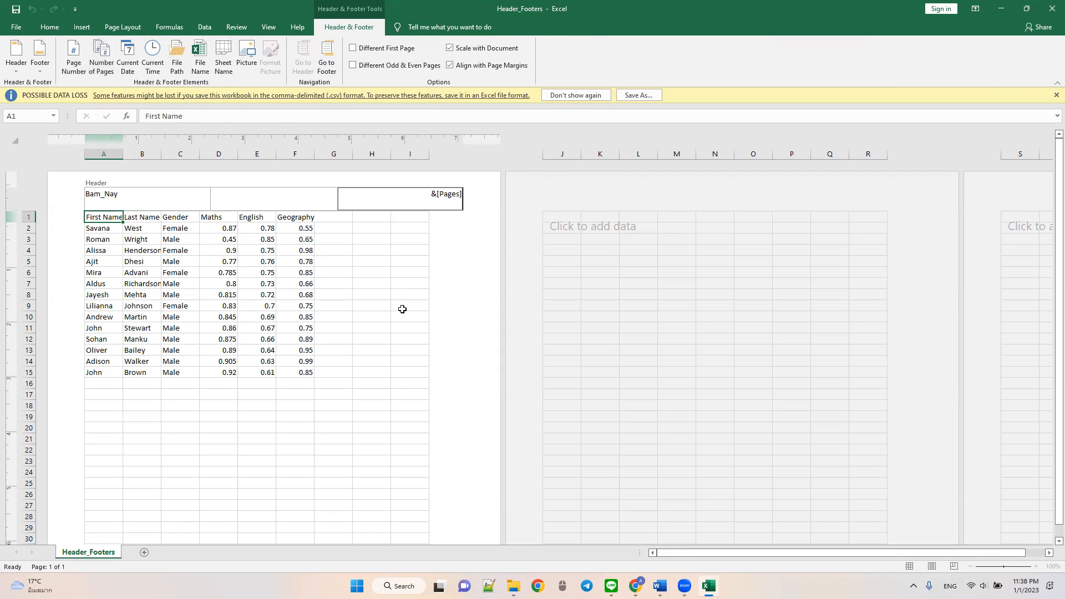
click(74, 62)
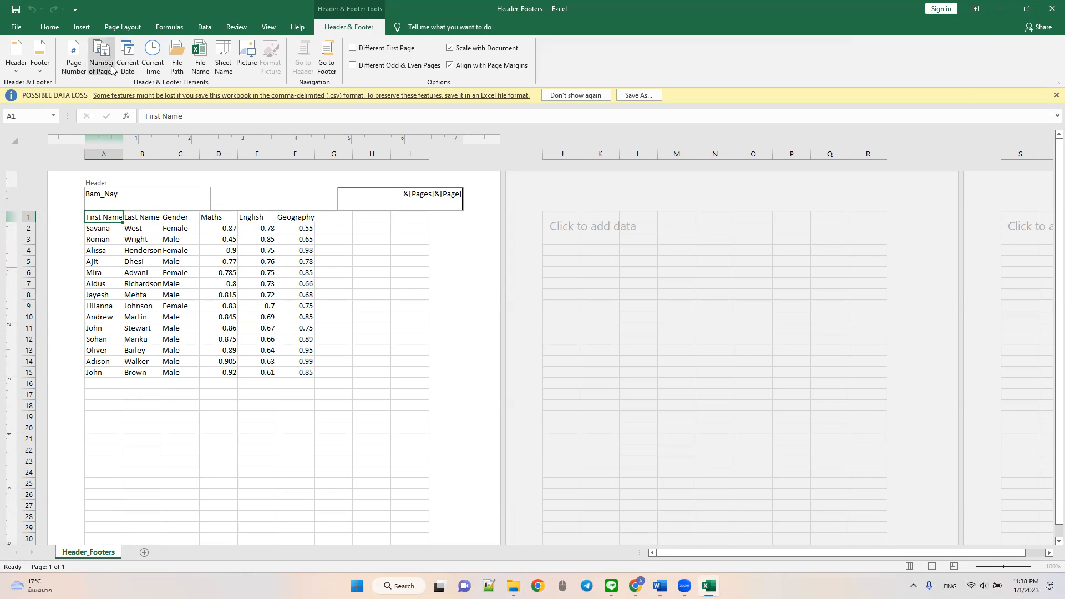
double_click(459, 194)
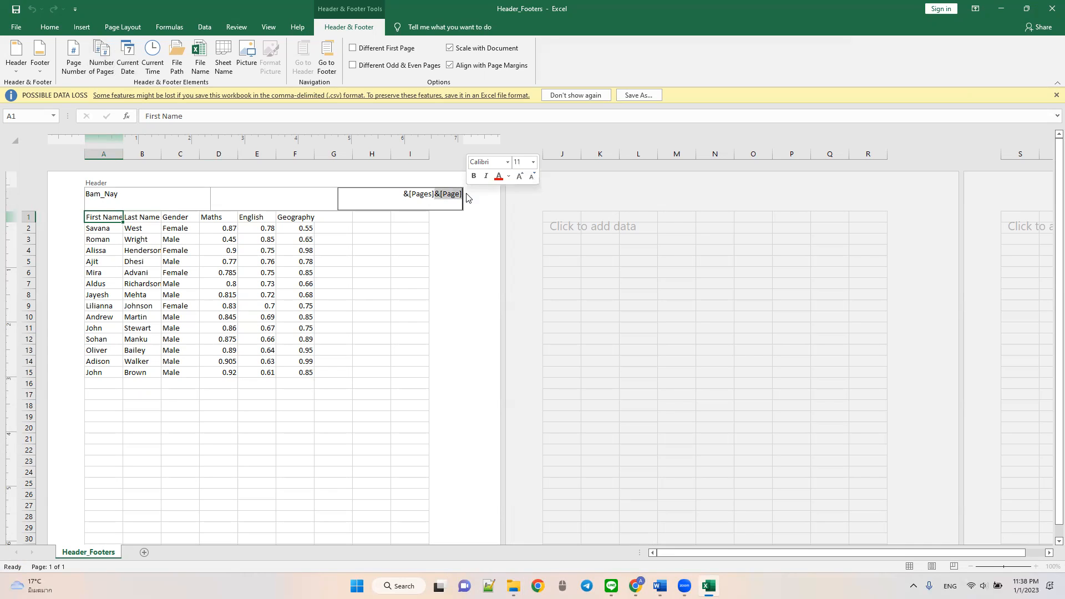
key(Delete)
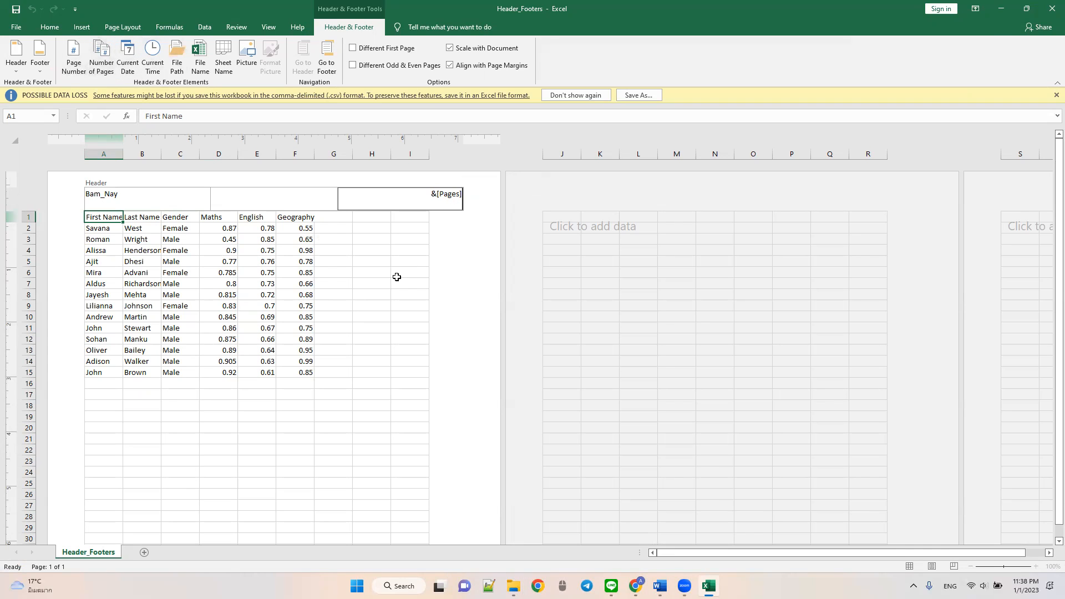
click(453, 261)
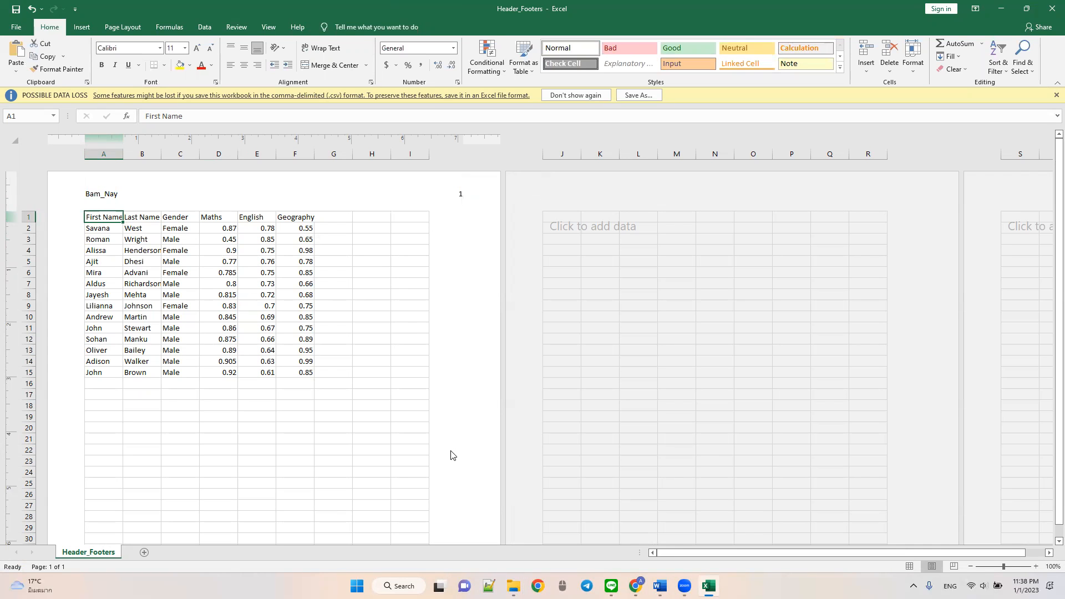
Step: Check the footer task in the Word instructions and insert the automatic file name and file path in the sheet's left footer section
click(660, 586)
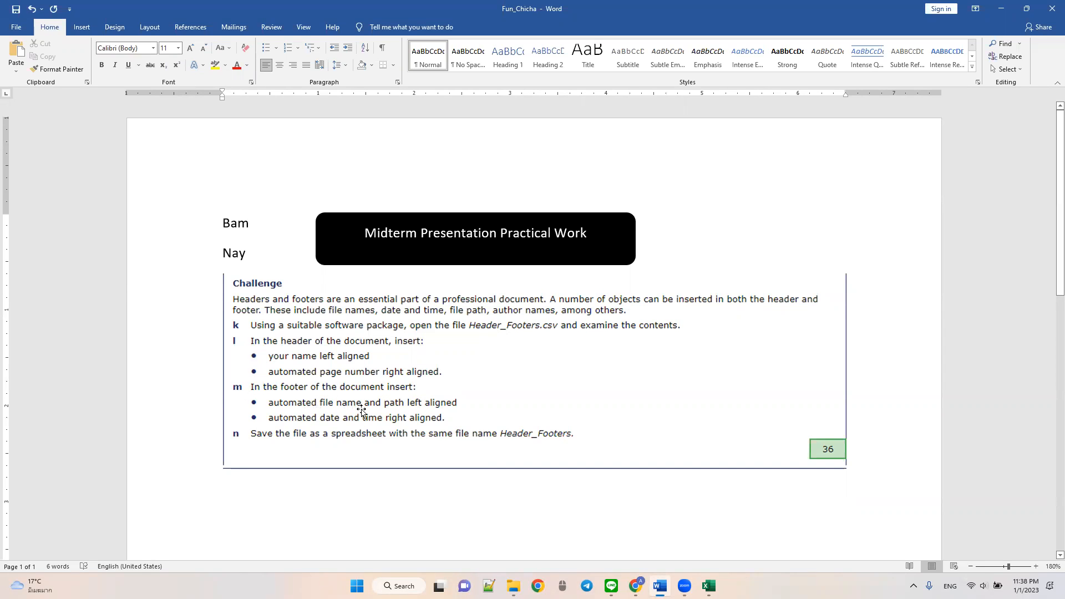
click(708, 586)
scroll(288, 358, down, 4)
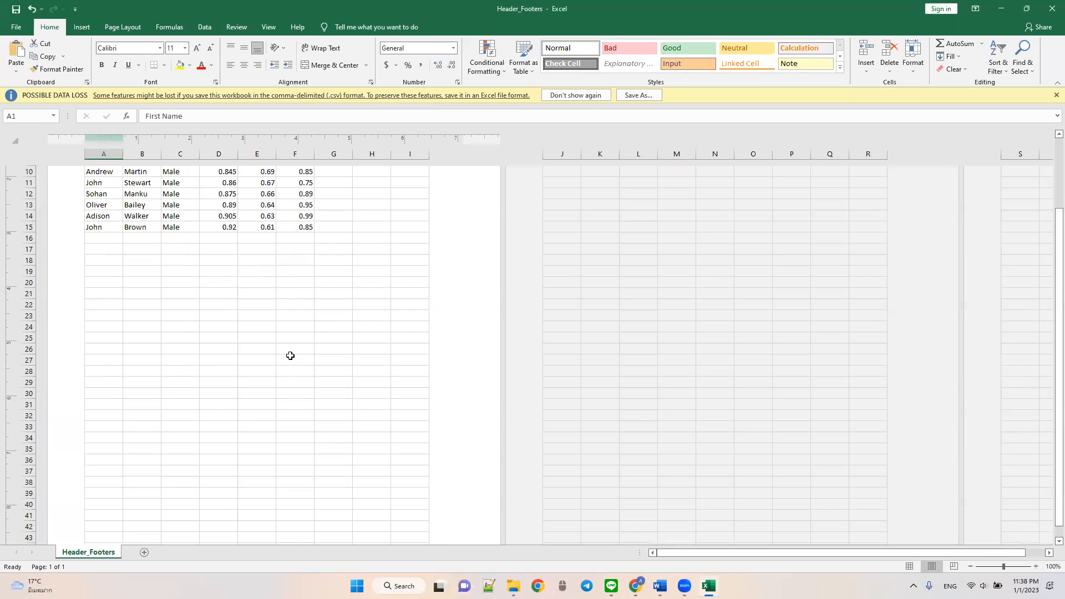
scroll(291, 356, down, 4)
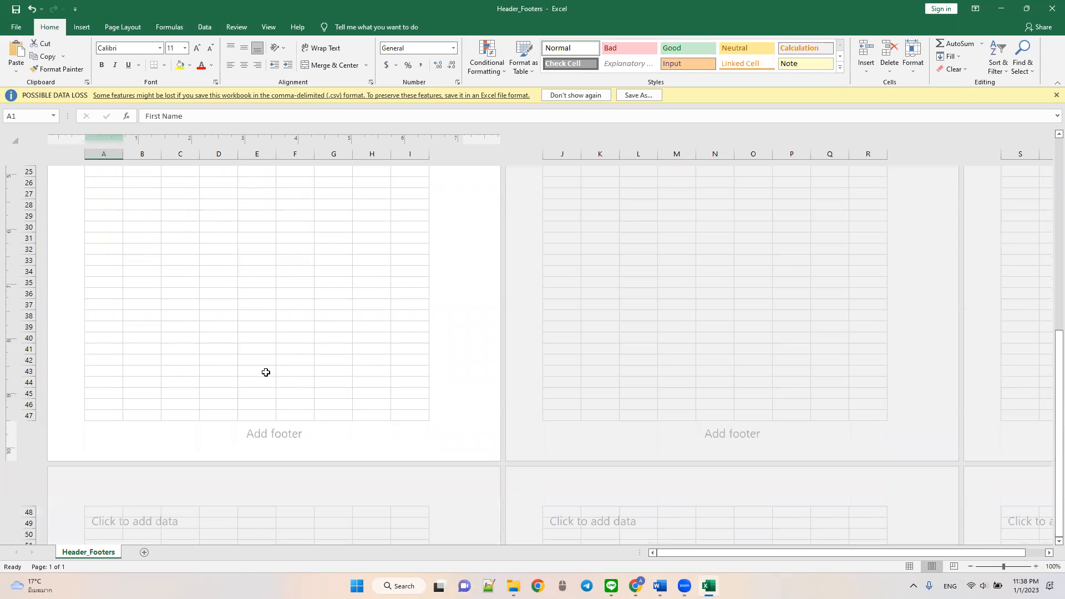
click(182, 433)
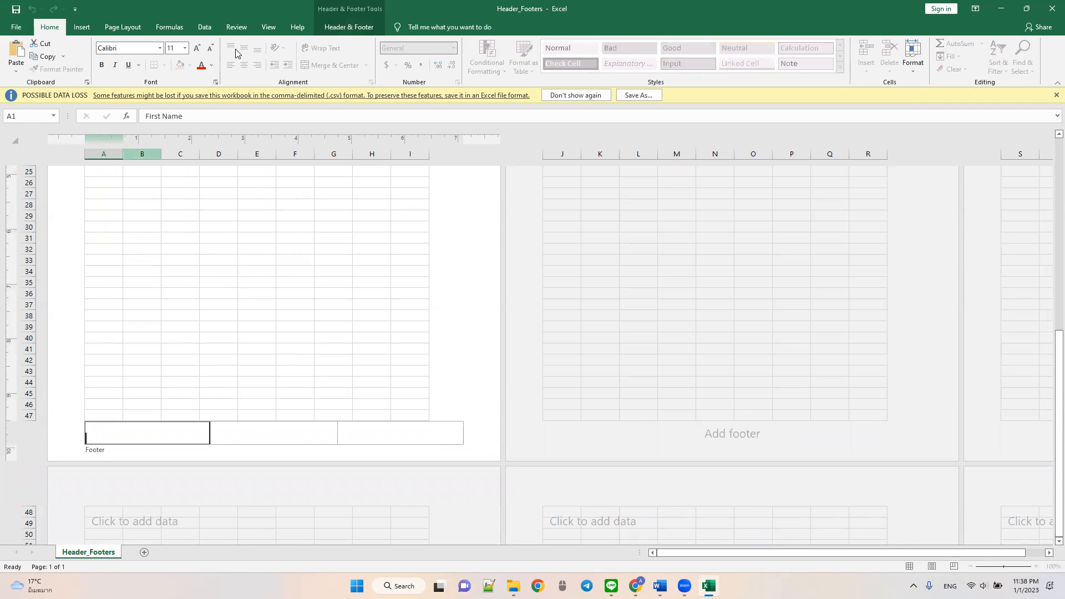
click(324, 29)
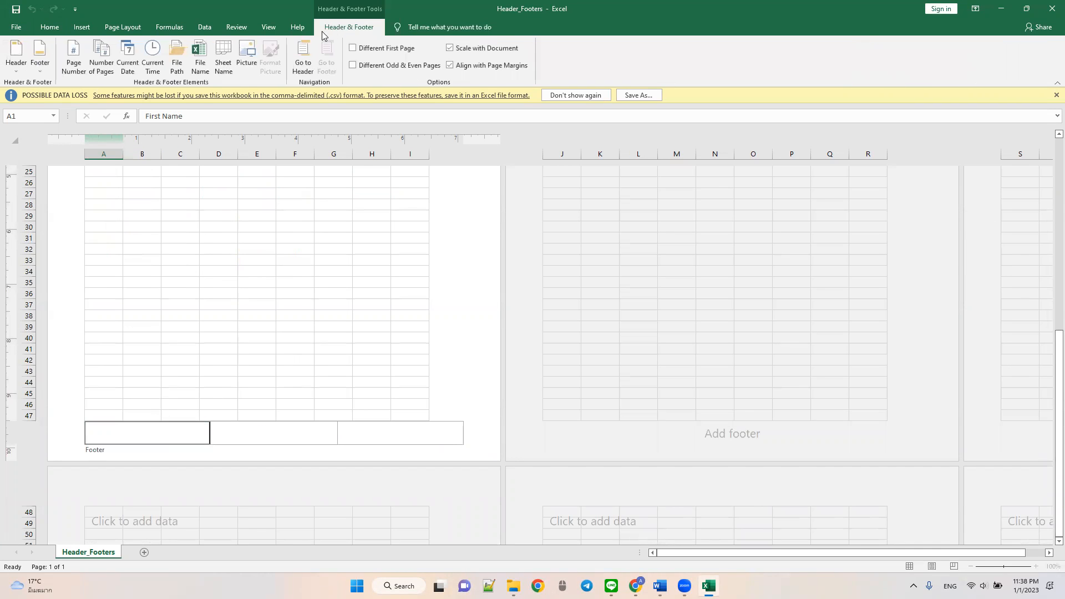
click(206, 74)
click(177, 60)
click(456, 395)
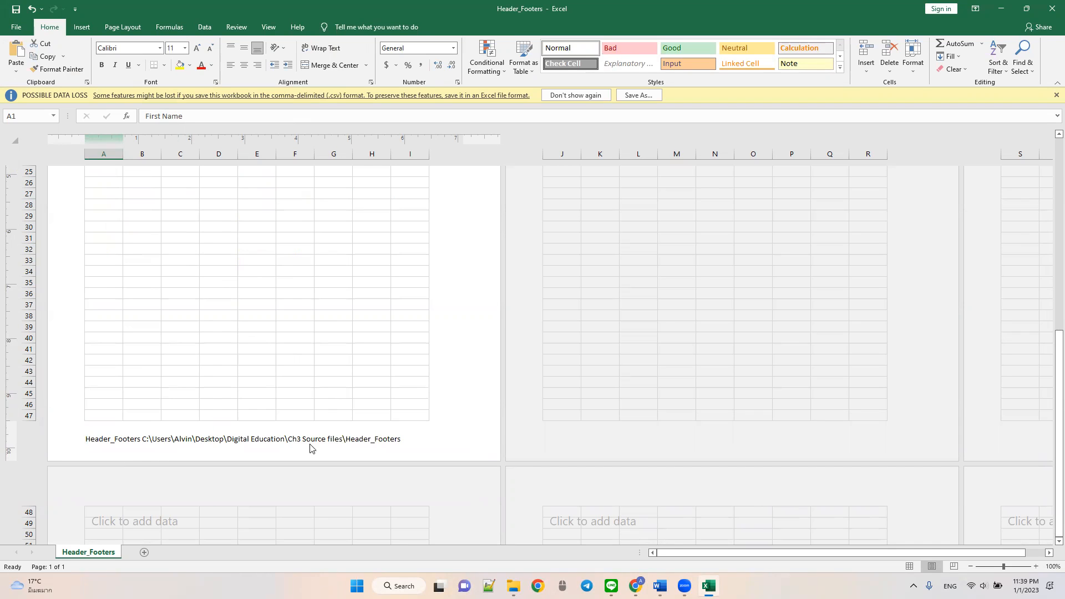
Step: Check the footer task in the Word instructions and insert the automatic current date in the sheet's right footer section in Excel
click(427, 435)
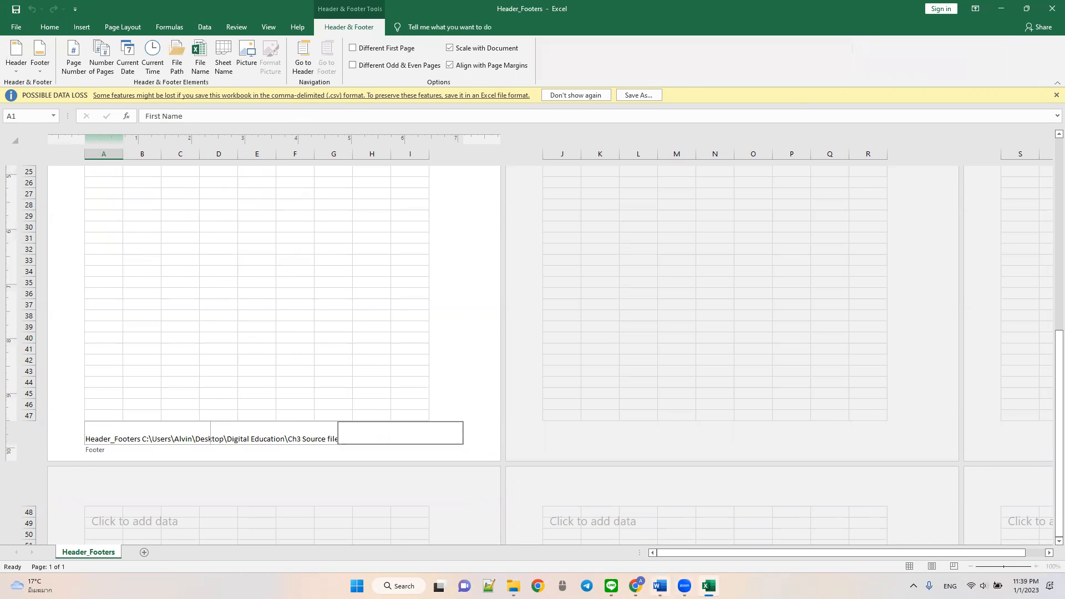
click(660, 586)
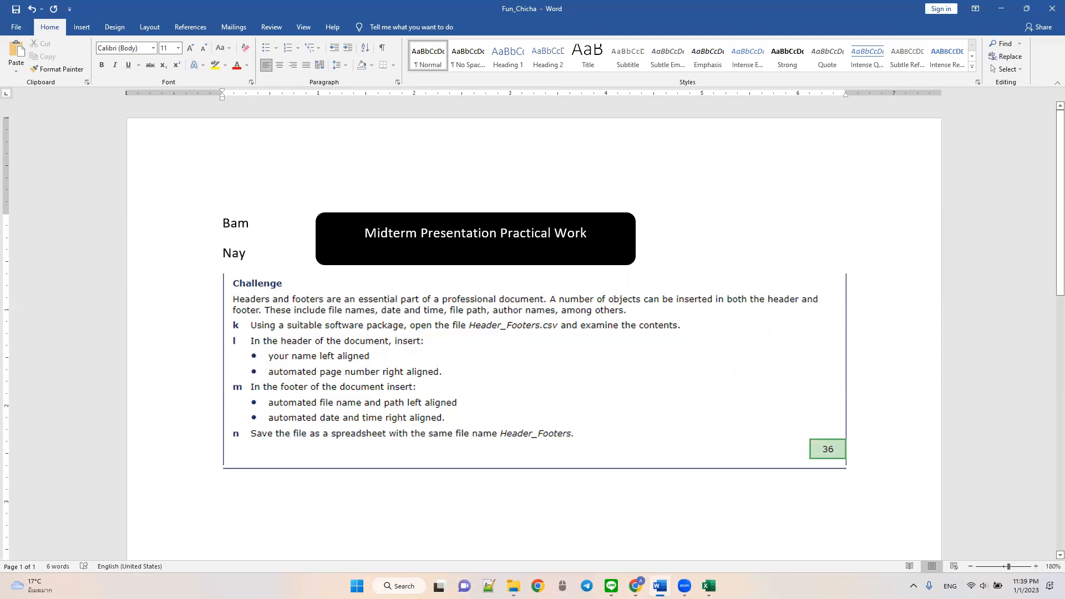
key(alt+Tab)
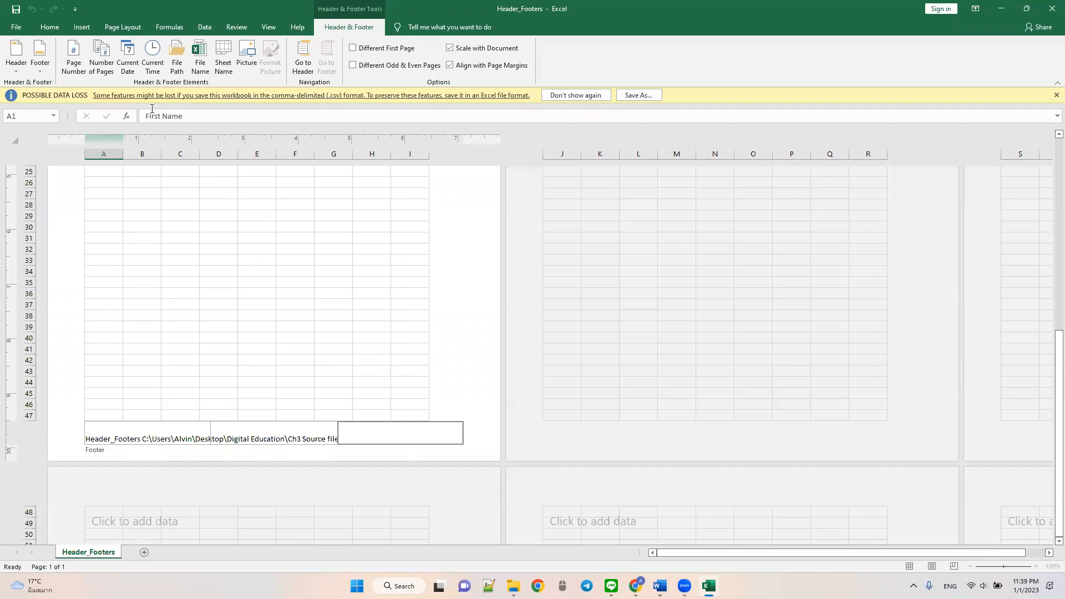
click(135, 73)
click(465, 370)
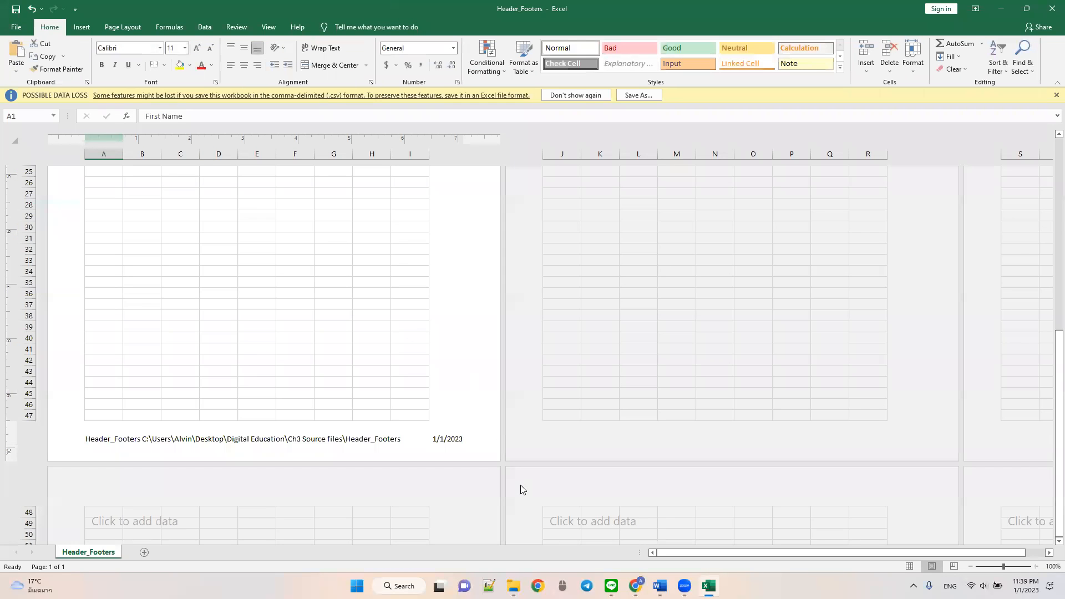
Step: Check the save task in the Word instructions and save the Excel file as an Excel Workbook named Header_Footers in the Ch3 Source files folder
click(660, 586)
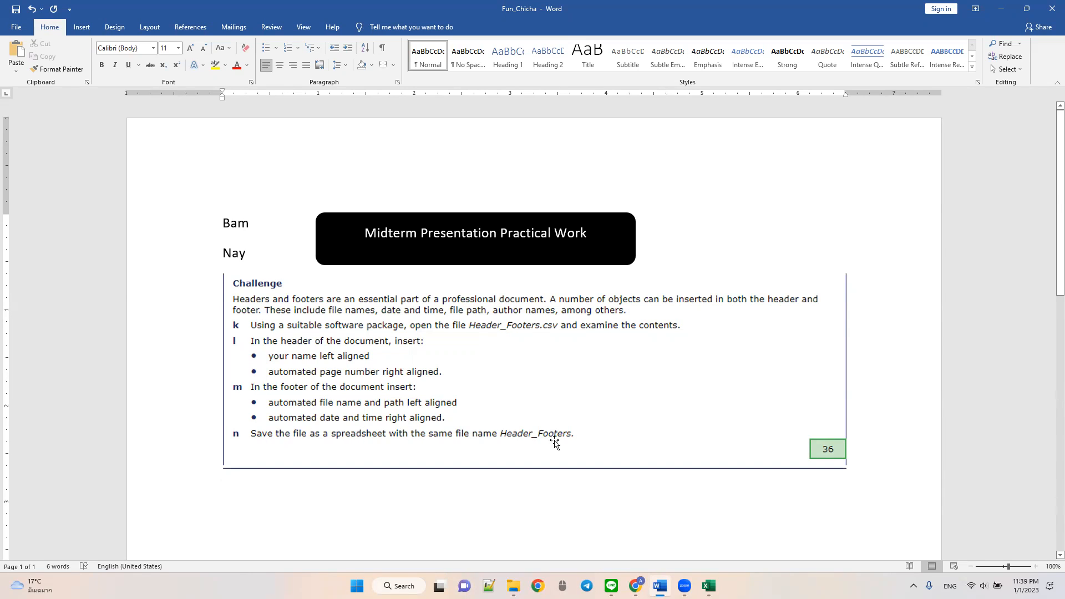
key(alt+Tab)
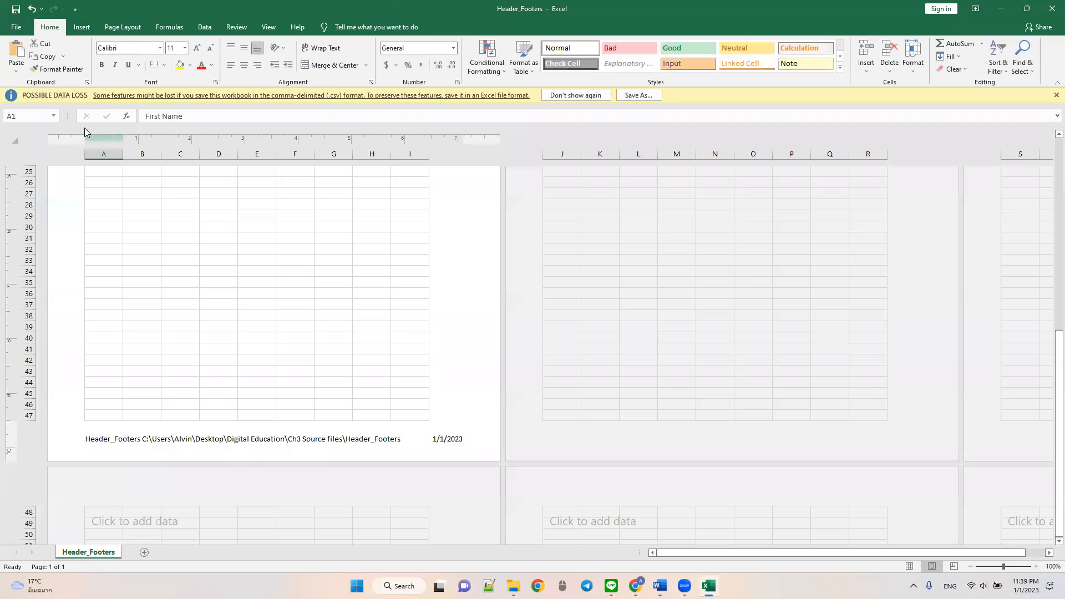
click(12, 27)
click(34, 175)
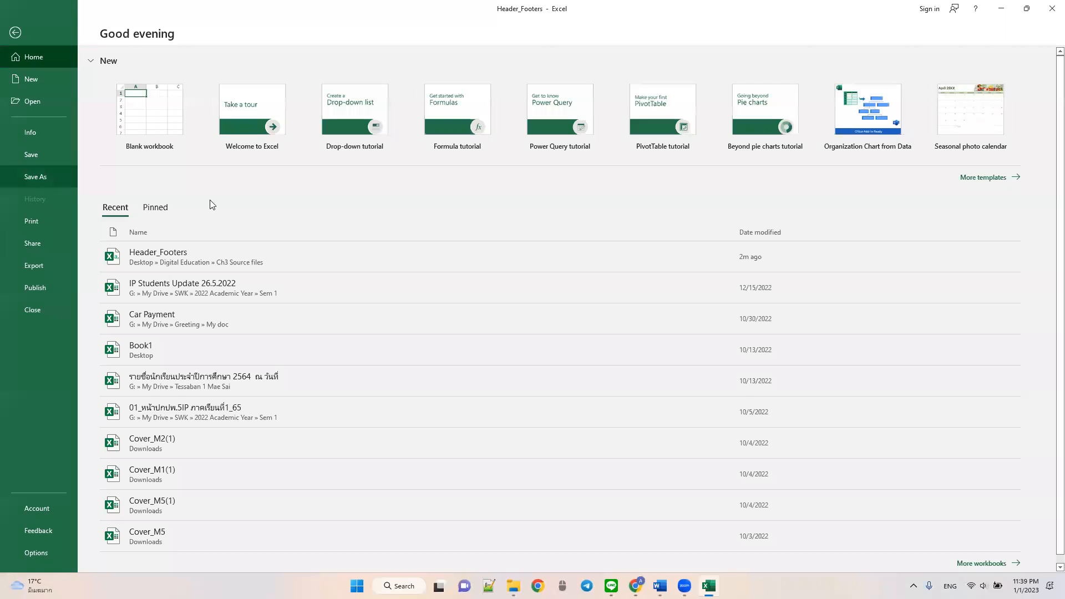
click(398, 124)
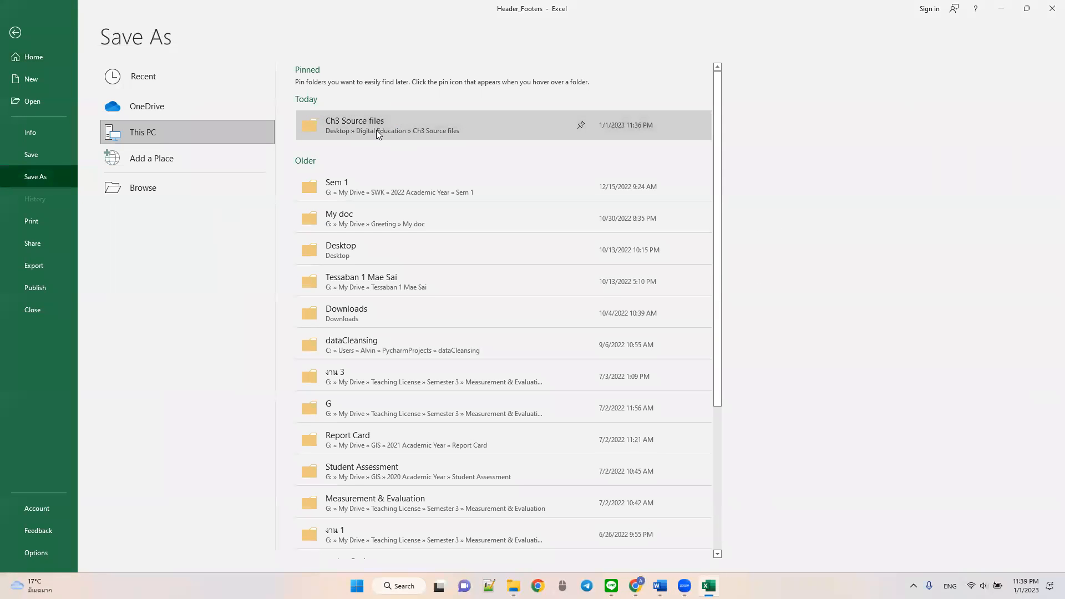
click(169, 237)
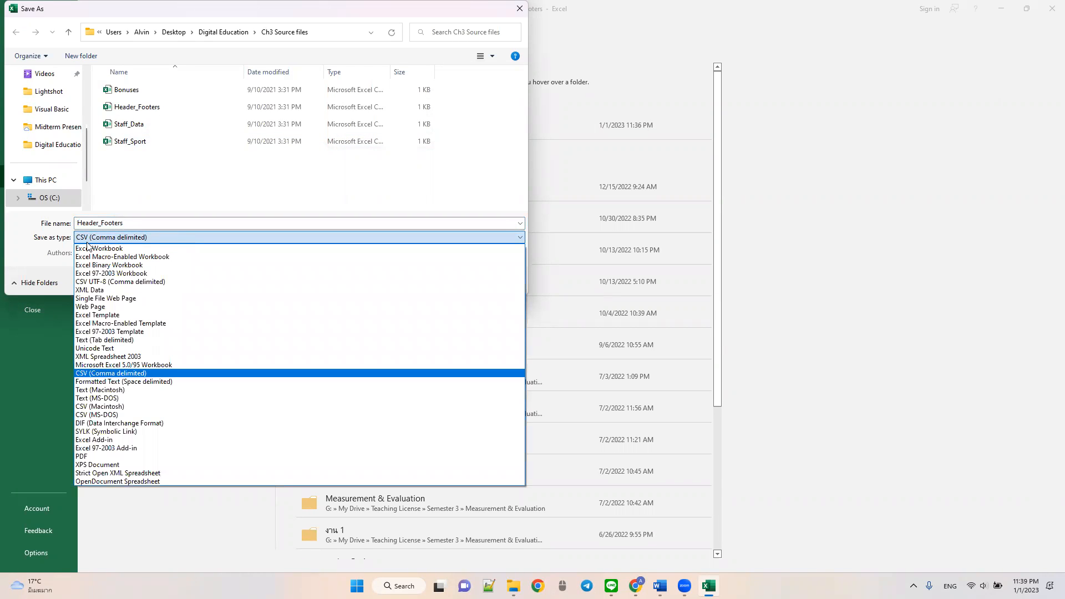
click(170, 250)
click(429, 296)
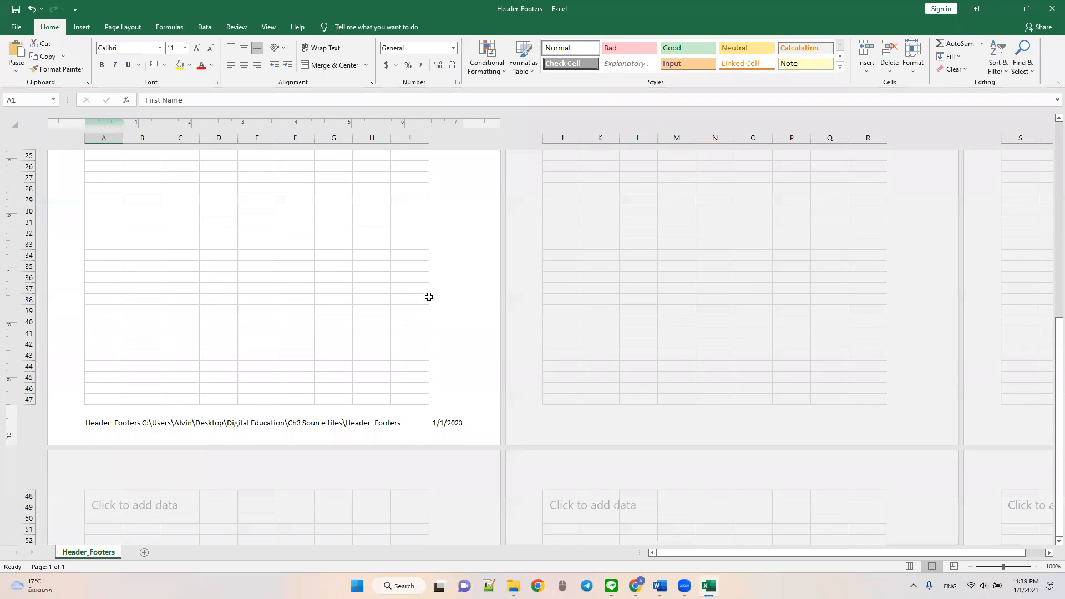
scroll(429, 296, up, 10)
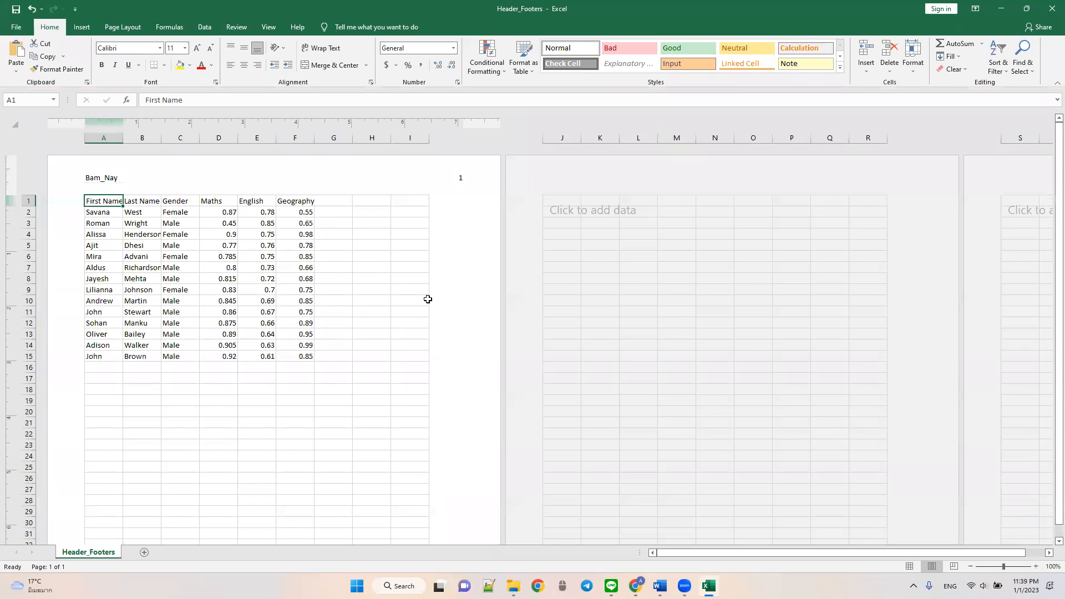